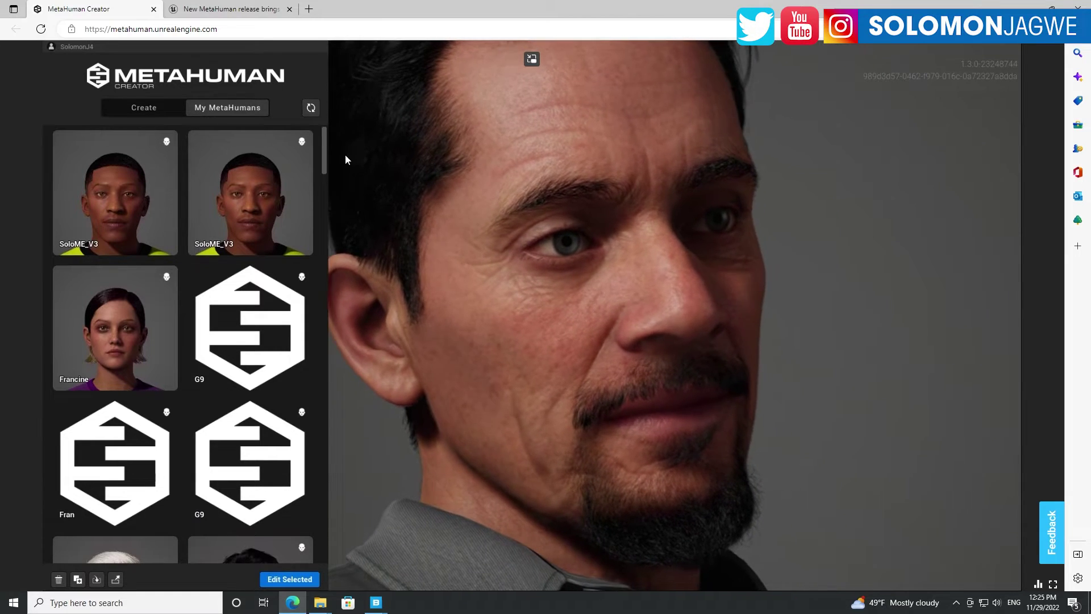
Read the release article's MetaHuman sharing section down to the DNA Calibration Library heading, then return to Creator
{"action": "left_click", "coordinate": [230, 8]}
{"action": "mouse_move", "coordinate": [257, 54]}
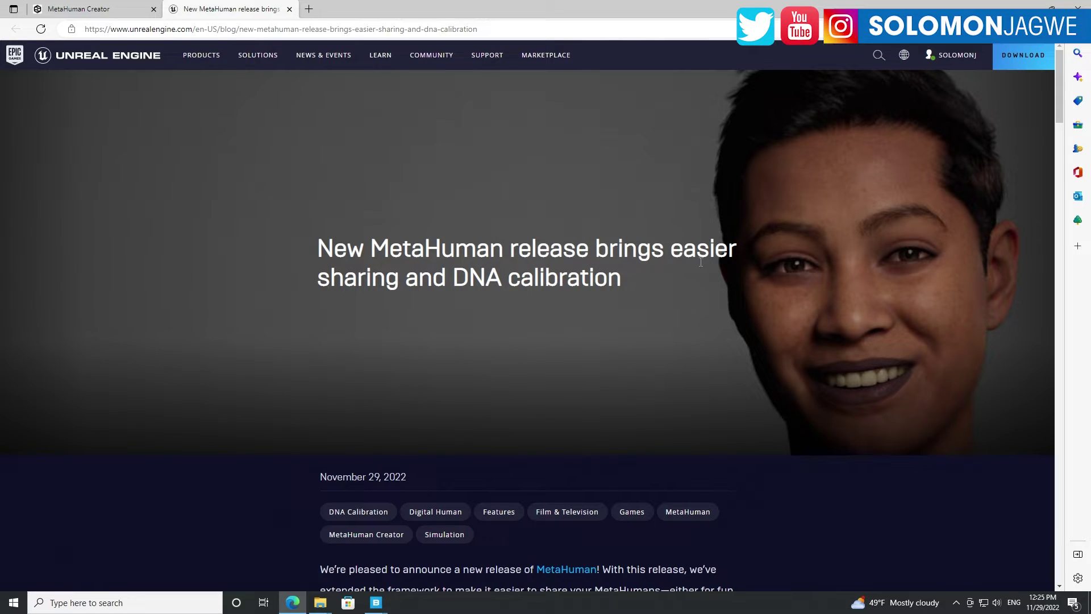
{"action": "scroll", "coordinate": [653, 281], "scroll_direction": "down", "scroll_amount": 5}
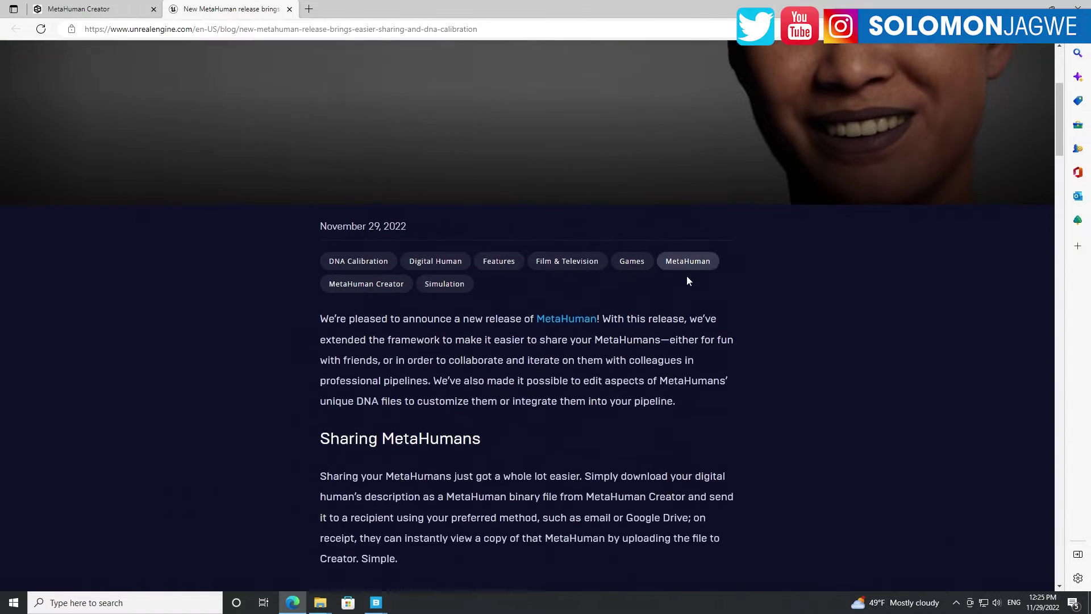
{"action": "scroll", "coordinate": [741, 267], "scroll_direction": "up", "scroll_amount": 5}
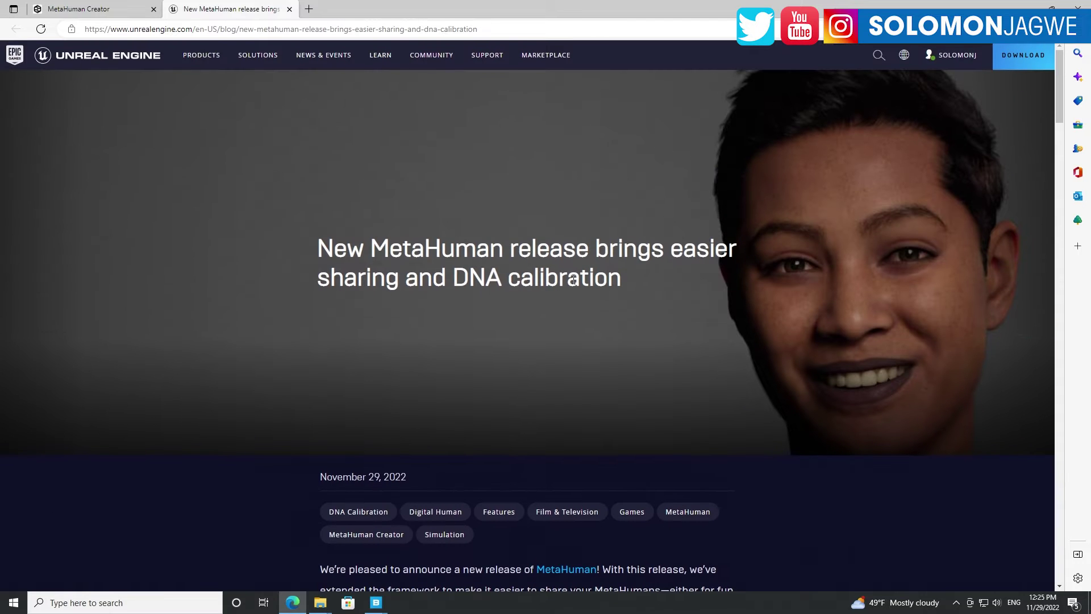
{"action": "scroll", "coordinate": [574, 280], "scroll_direction": "down", "scroll_amount": 5}
{"action": "scroll", "coordinate": [731, 274], "scroll_direction": "down", "scroll_amount": 1}
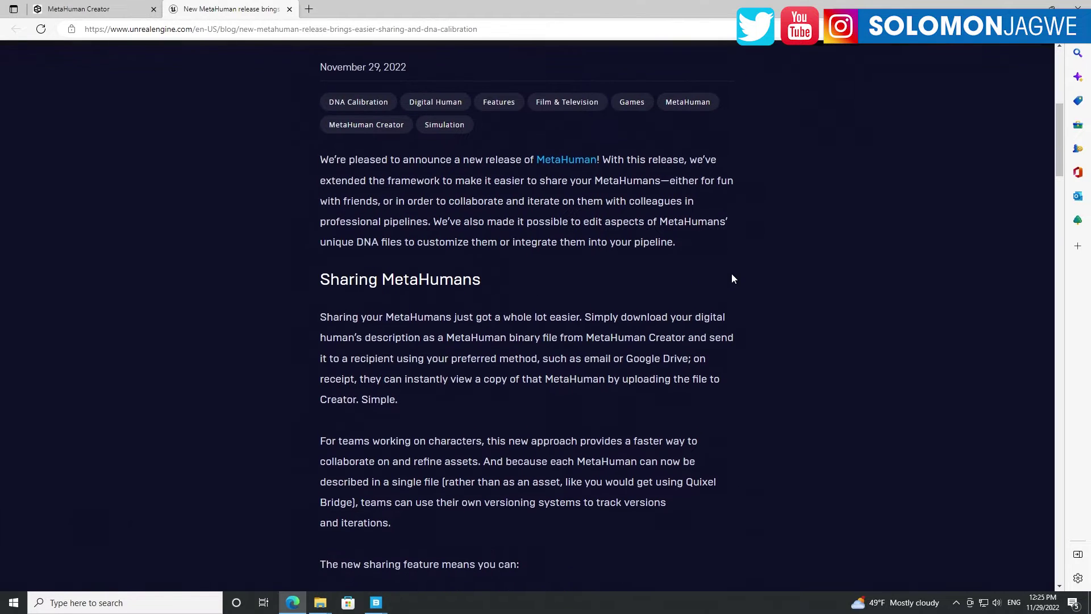
{"action": "scroll", "coordinate": [735, 271], "scroll_direction": "down", "scroll_amount": 1}
{"action": "scroll", "coordinate": [738, 274], "scroll_direction": "down", "scroll_amount": 3}
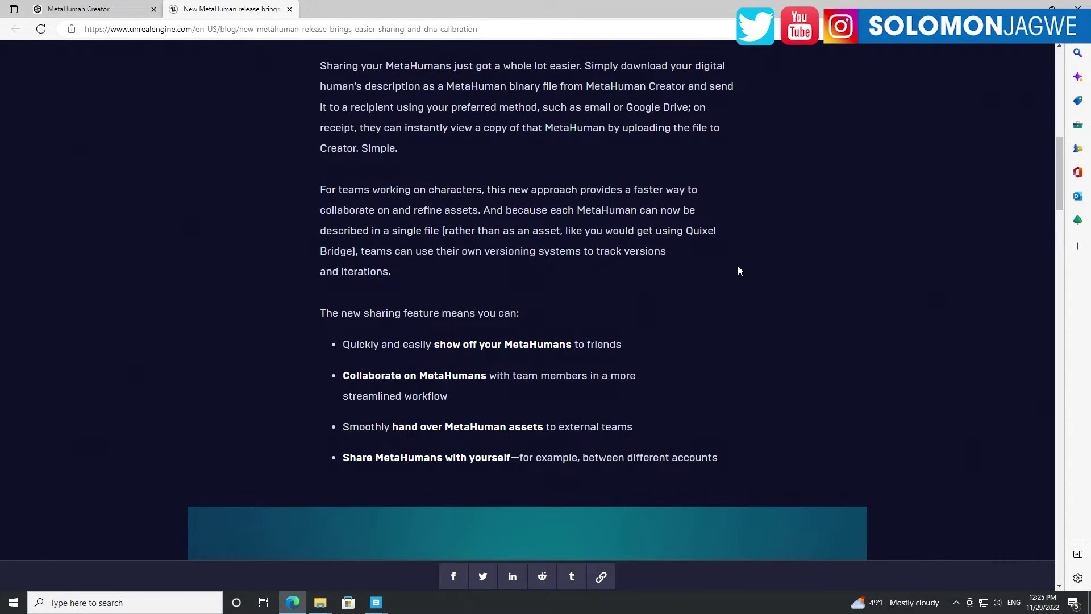
{"action": "scroll", "coordinate": [584, 274], "scroll_direction": "down", "scroll_amount": 1}
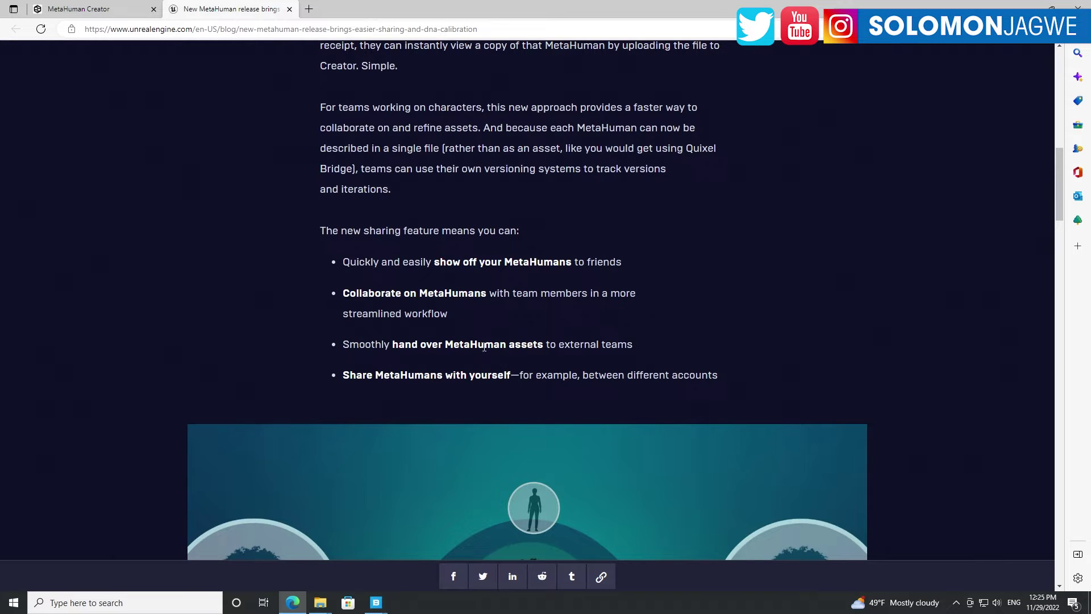
{"action": "scroll", "coordinate": [562, 346], "scroll_direction": "down", "scroll_amount": 1}
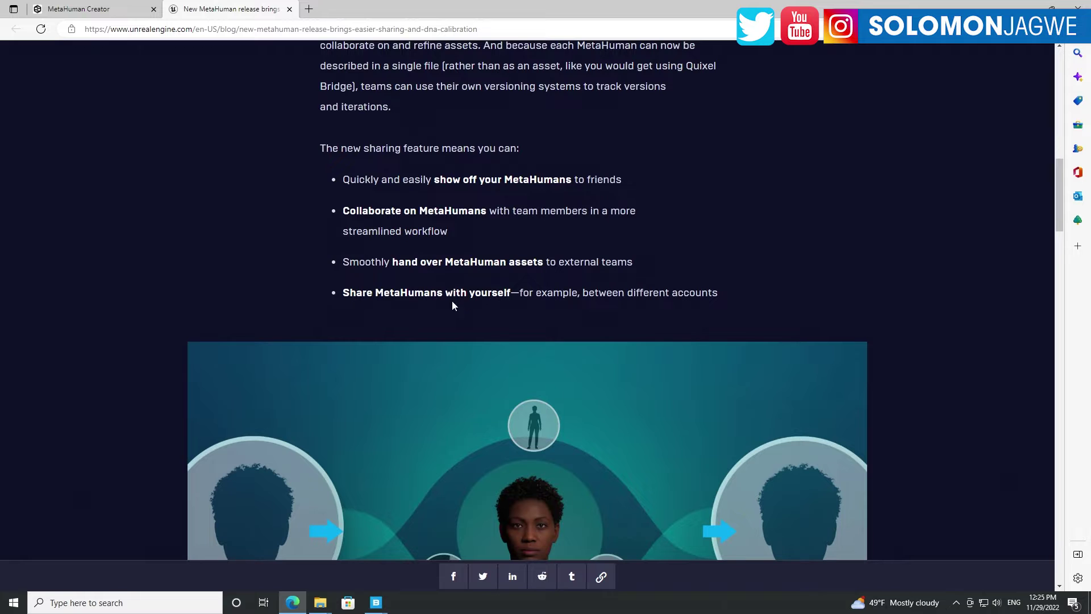
{"action": "scroll", "coordinate": [452, 305], "scroll_direction": "down", "scroll_amount": 5}
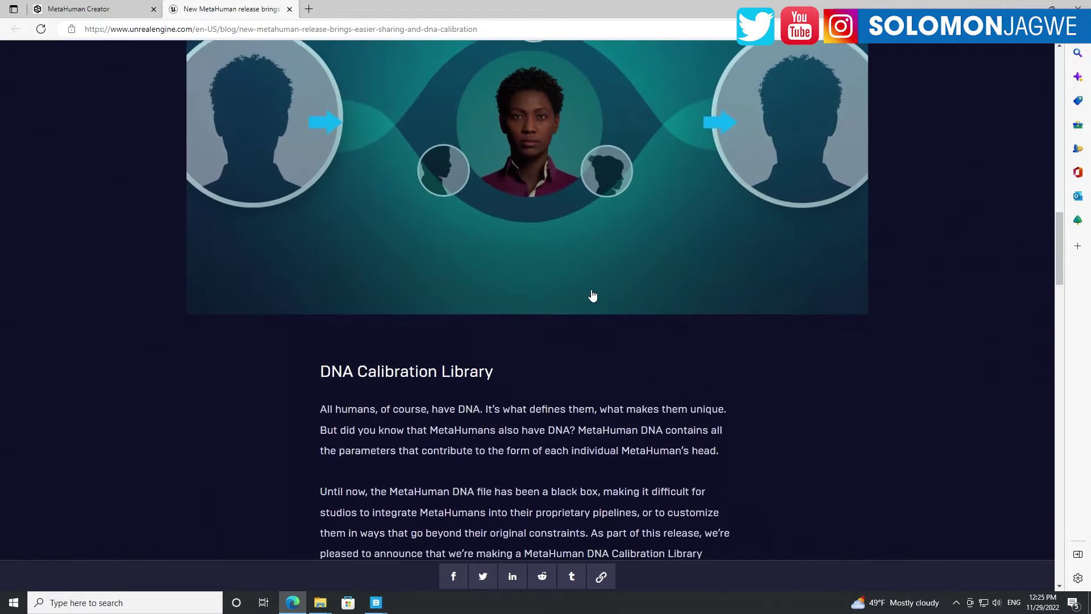
{"action": "scroll", "coordinate": [592, 295], "scroll_direction": "up", "scroll_amount": 6}
{"action": "left_click", "coordinate": [91, 8]}
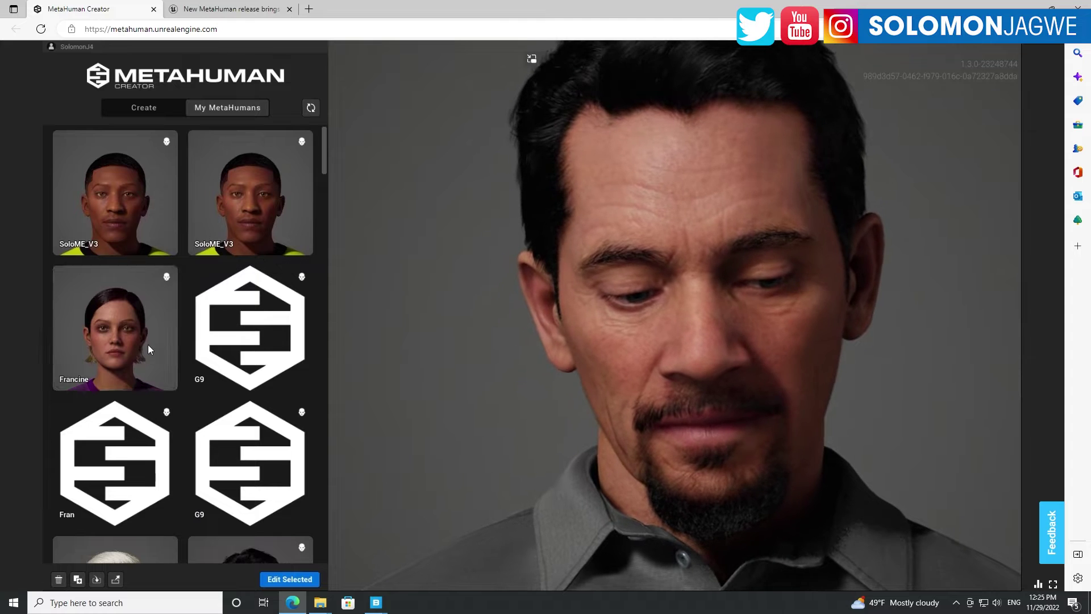
Load Francine from My MetaHumans and zoom in on her lips and chin
{"action": "left_click", "coordinate": [149, 348]}
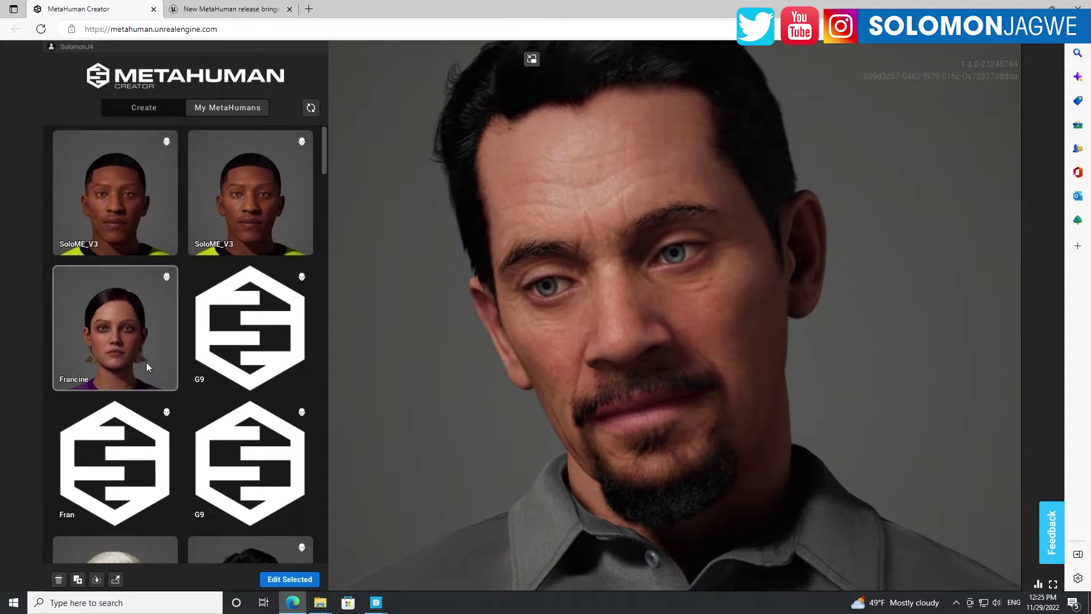
{"action": "double_click", "coordinate": [118, 341]}
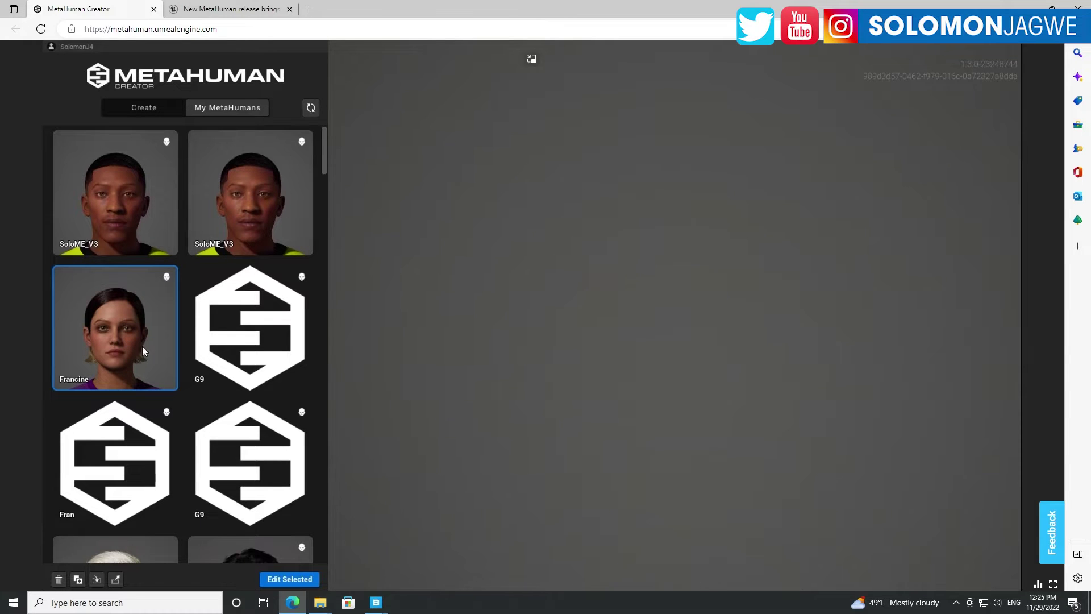
{"action": "scroll", "coordinate": [683, 392], "scroll_direction": "up", "scroll_amount": 5}
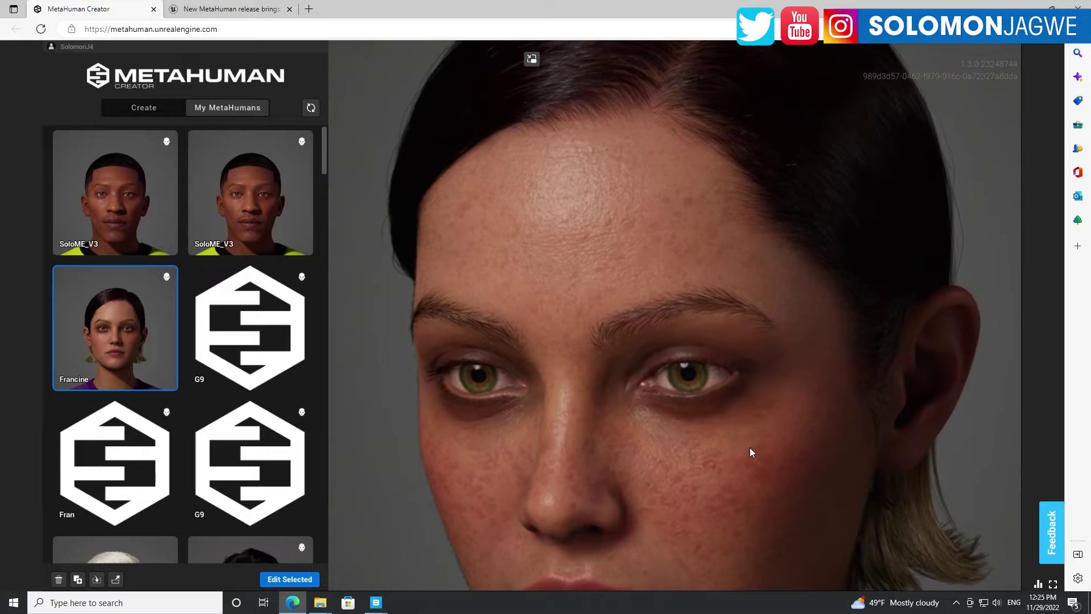
{"action": "left_click_drag", "start_coordinate": [750, 451], "coordinate": [745, 302]}
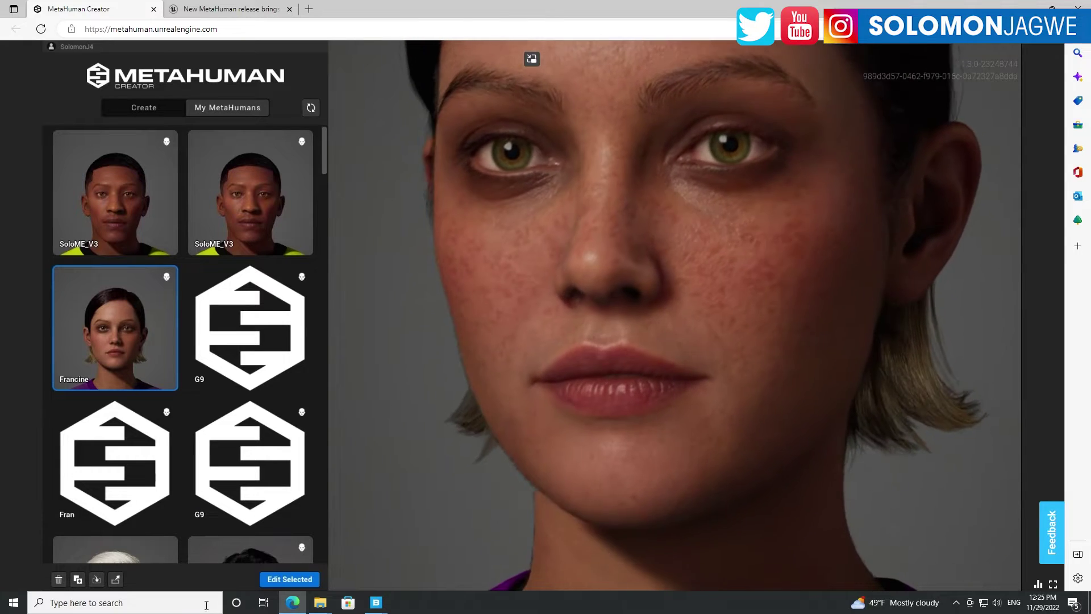
Export Francine as Francine.mhb
{"action": "left_click", "coordinate": [115, 579]}
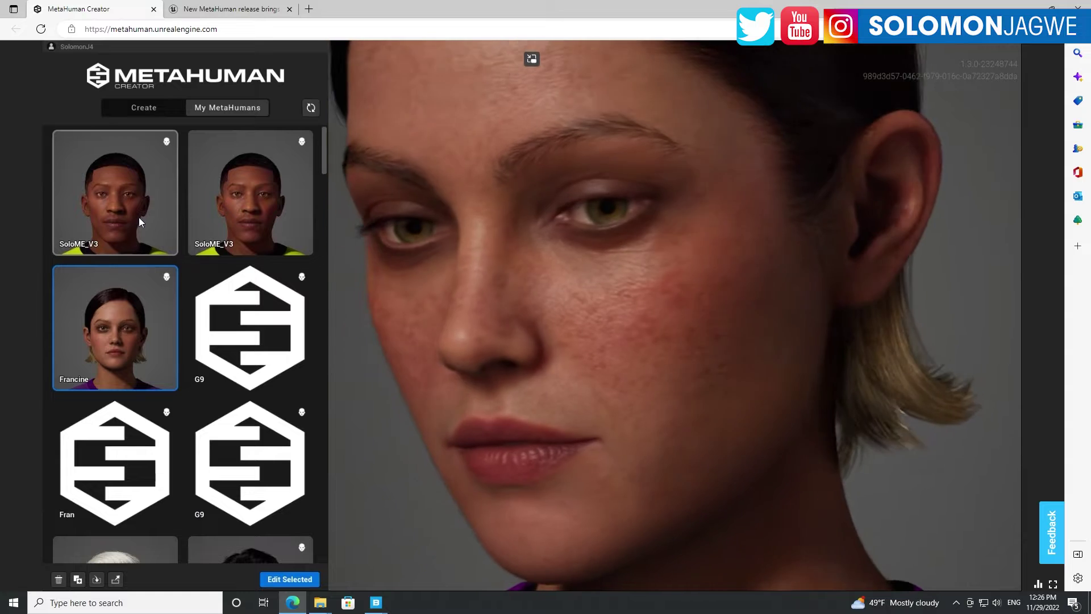
Load the G9 MetaHuman into the viewport
{"action": "left_click", "coordinate": [233, 333]}
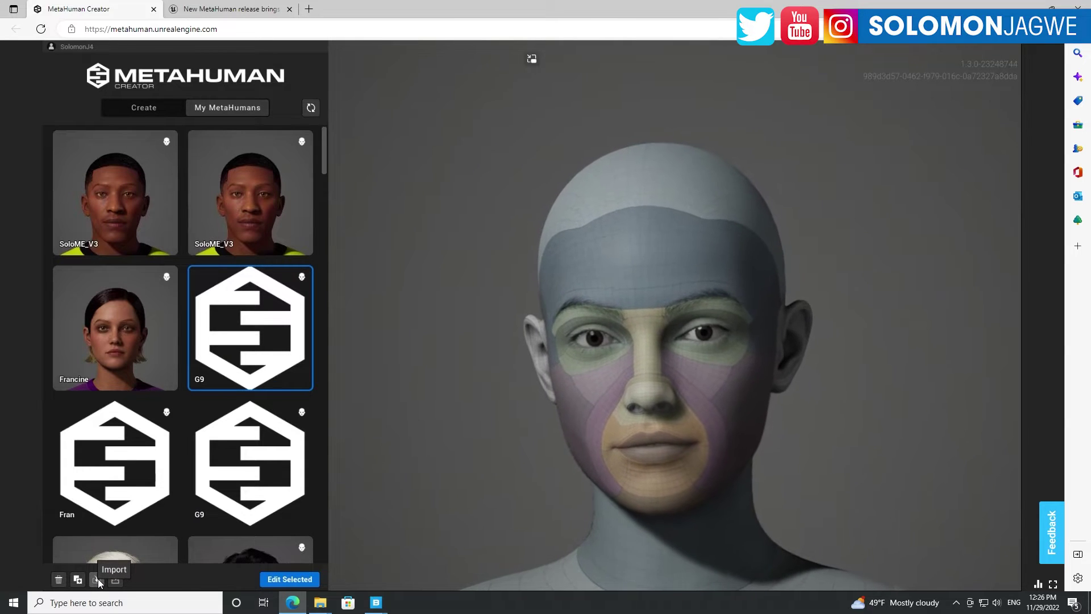
Import Francine.mhb from Downloads, load the new Francine copy, then go back to the blog article
{"action": "left_click", "coordinate": [97, 580]}
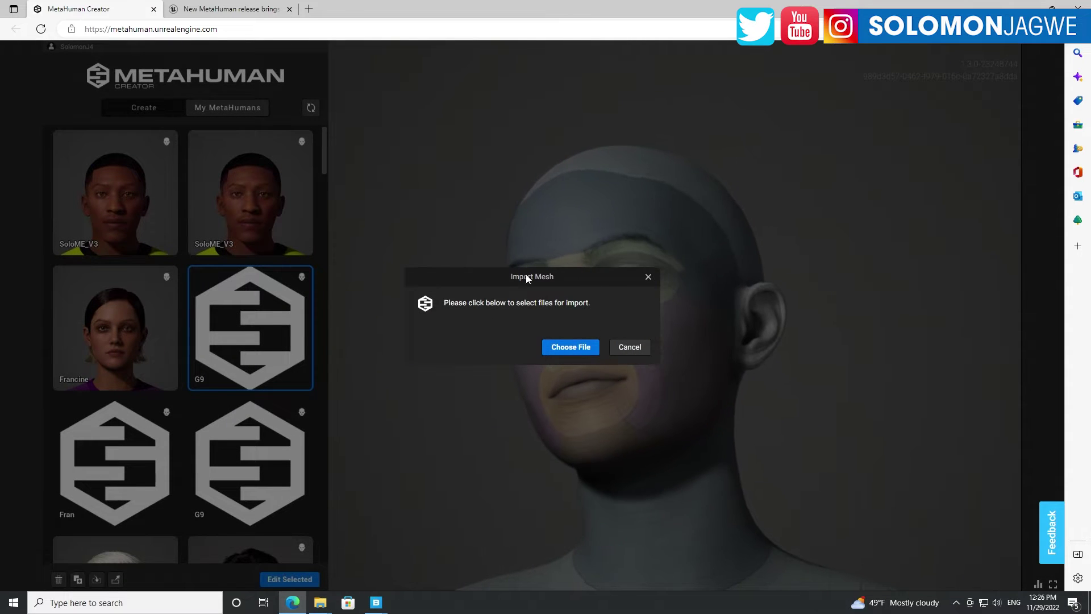
{"action": "left_click", "coordinate": [561, 349]}
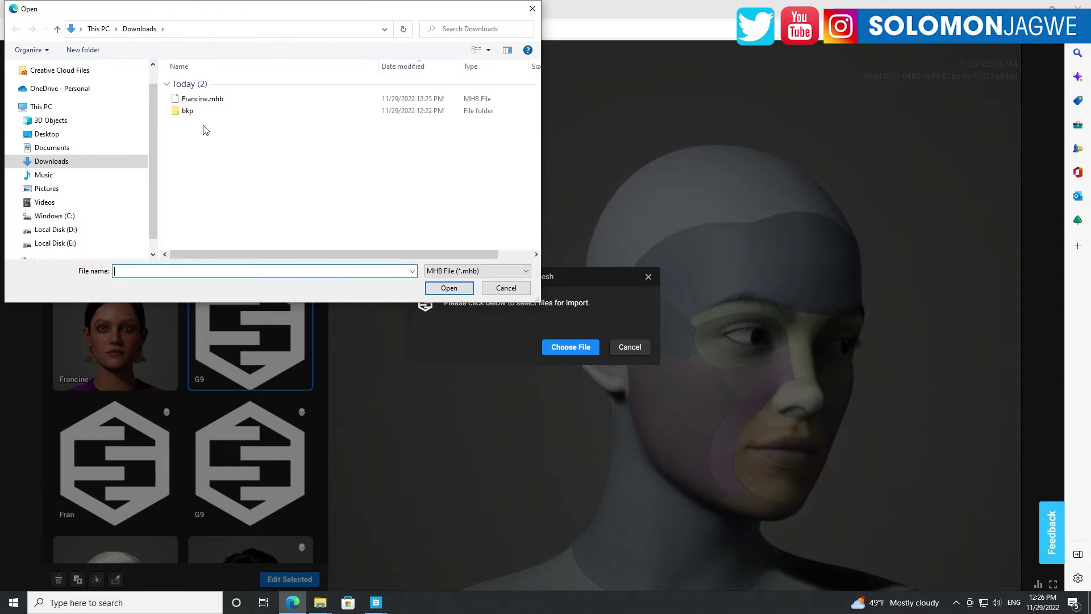
{"action": "left_click", "coordinate": [202, 99]}
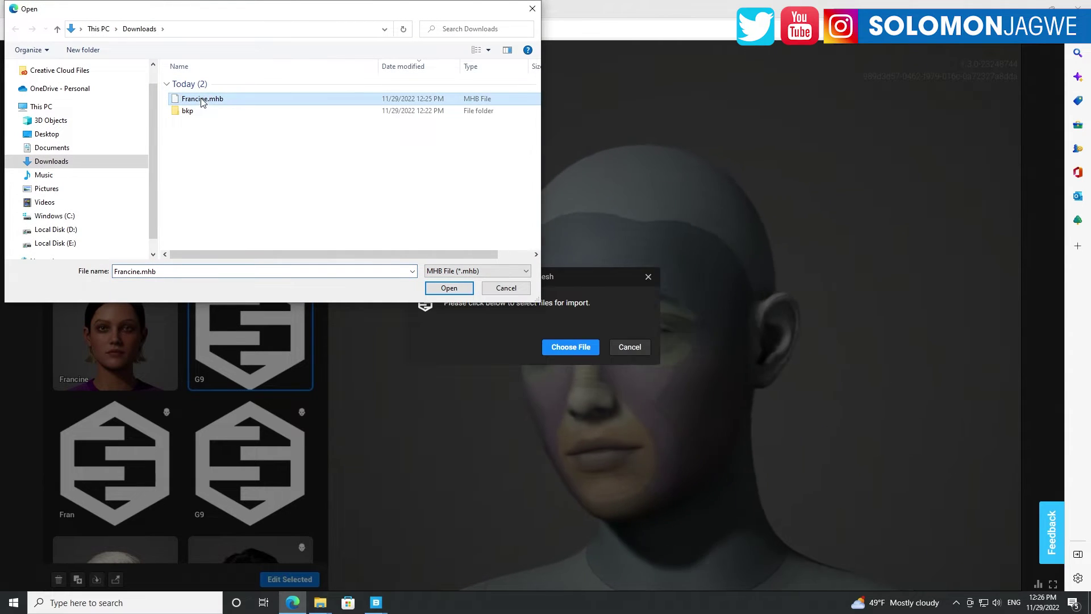
{"action": "left_click", "coordinate": [449, 288]}
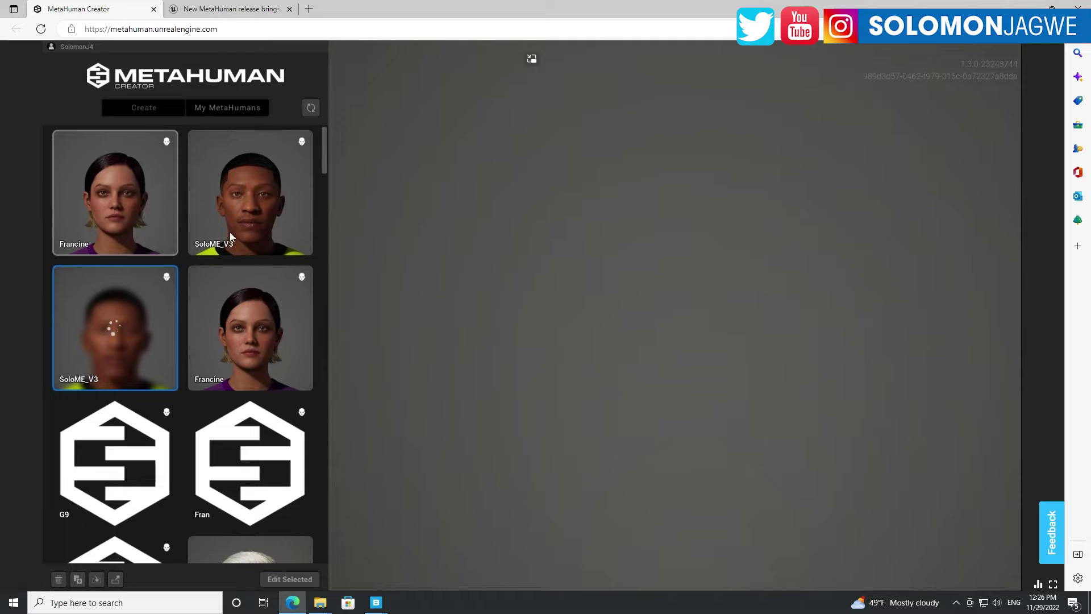
{"action": "left_click", "coordinate": [62, 162]}
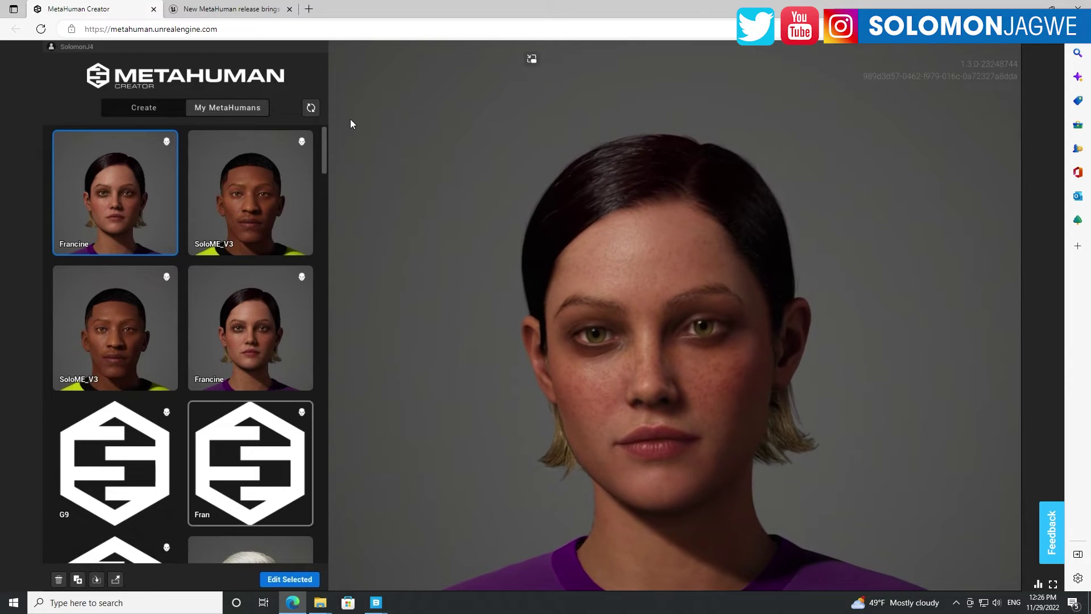
{"action": "left_click", "coordinate": [207, 10]}
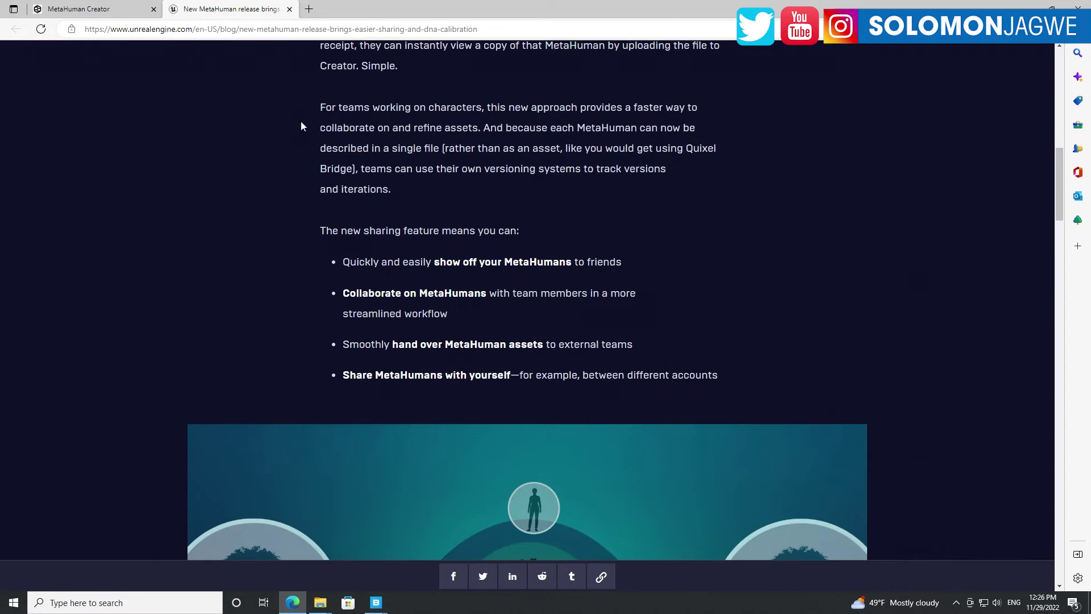
Read the DNA Calibration Library section, then return to the Sharing MetaHumans introduction, date and tags
{"action": "scroll", "coordinate": [641, 306], "scroll_direction": "up", "scroll_amount": 5}
{"action": "scroll", "coordinate": [642, 307], "scroll_direction": "down", "scroll_amount": 10}
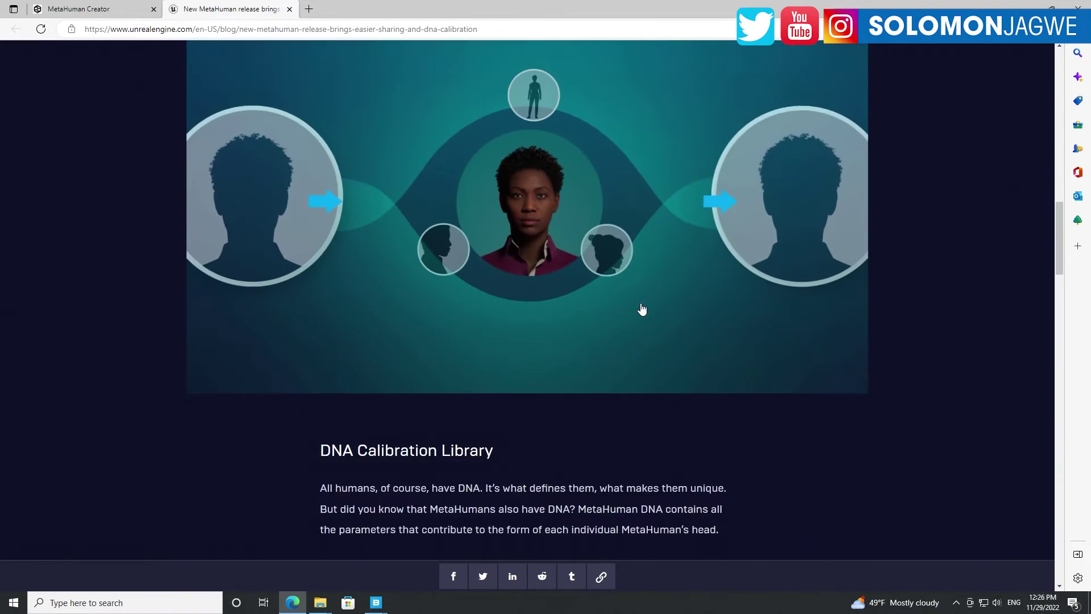
{"action": "scroll", "coordinate": [642, 309], "scroll_direction": "down", "scroll_amount": 10}
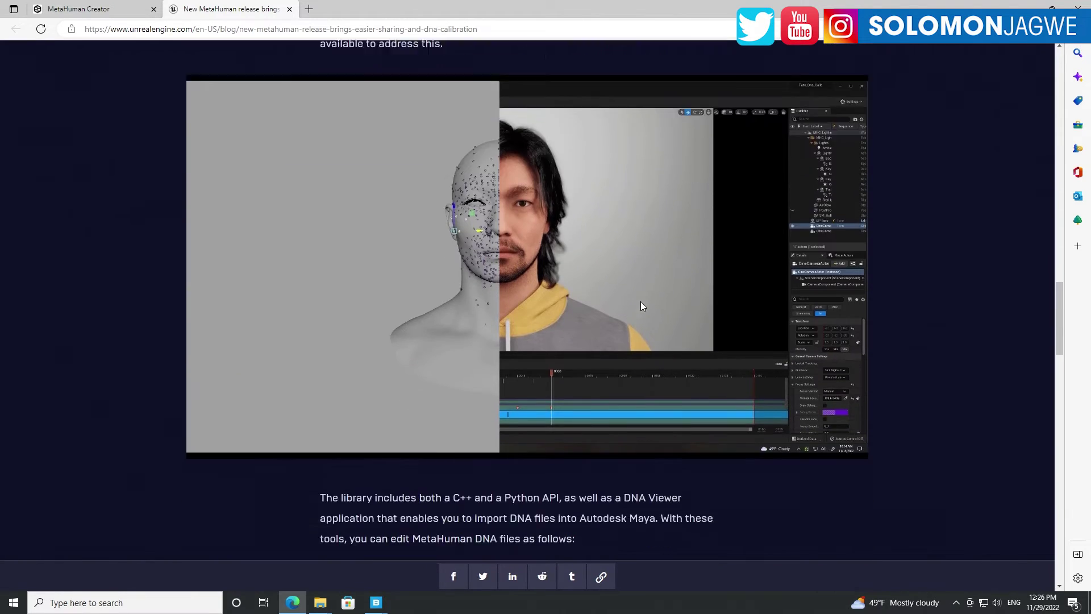
{"action": "scroll", "coordinate": [640, 306], "scroll_direction": "down", "scroll_amount": 6}
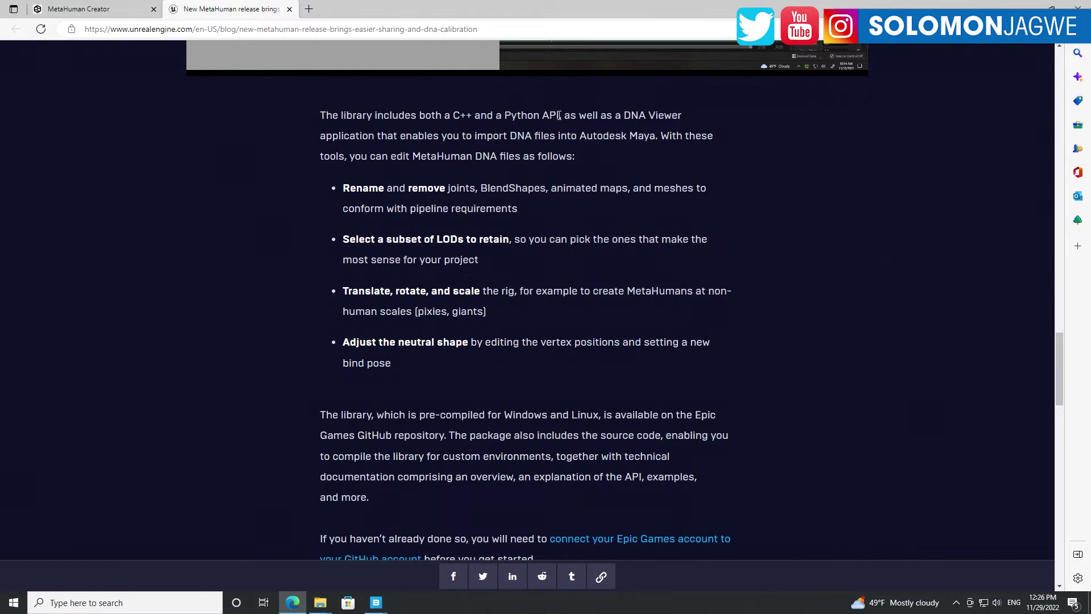
{"action": "scroll", "coordinate": [401, 126], "scroll_direction": "up", "scroll_amount": 7}
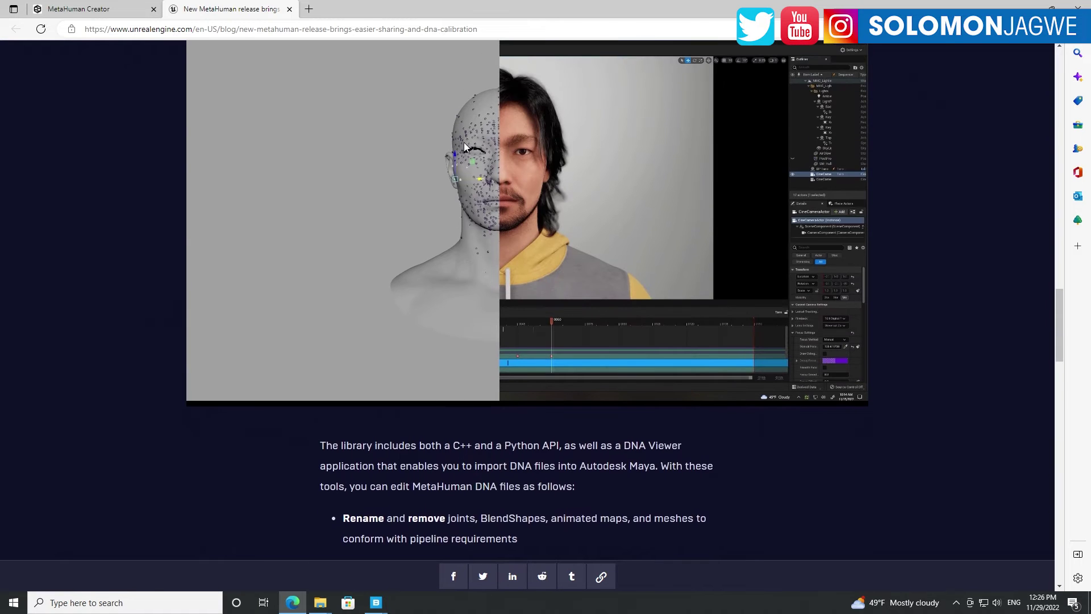
{"action": "scroll", "coordinate": [475, 151], "scroll_direction": "down", "scroll_amount": 6}
{"action": "scroll", "coordinate": [486, 151], "scroll_direction": "down", "scroll_amount": 1}
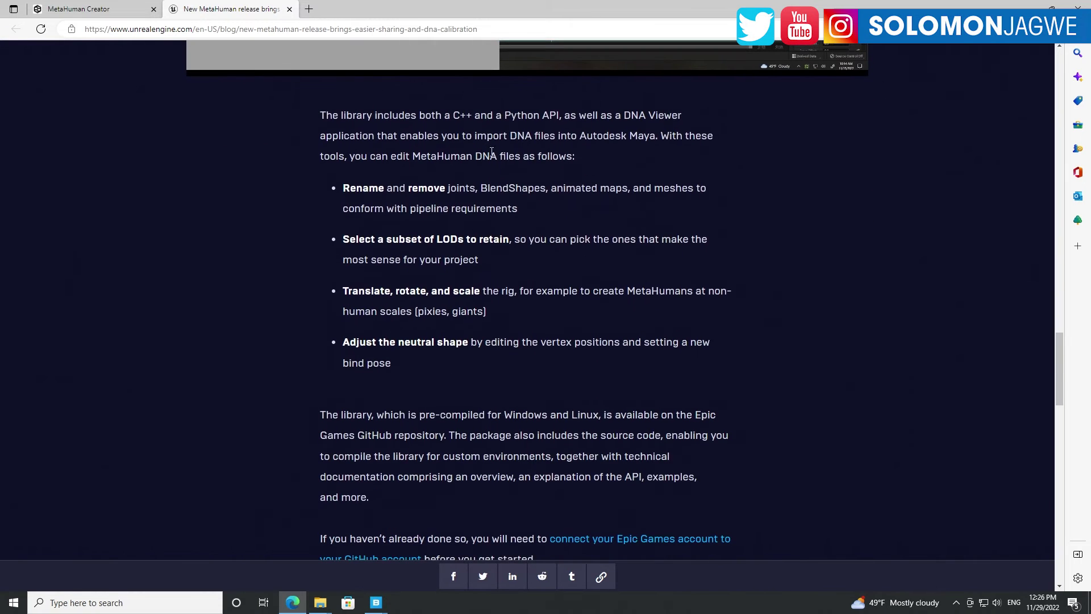
{"action": "scroll", "coordinate": [669, 267], "scroll_direction": "down", "scroll_amount": 4}
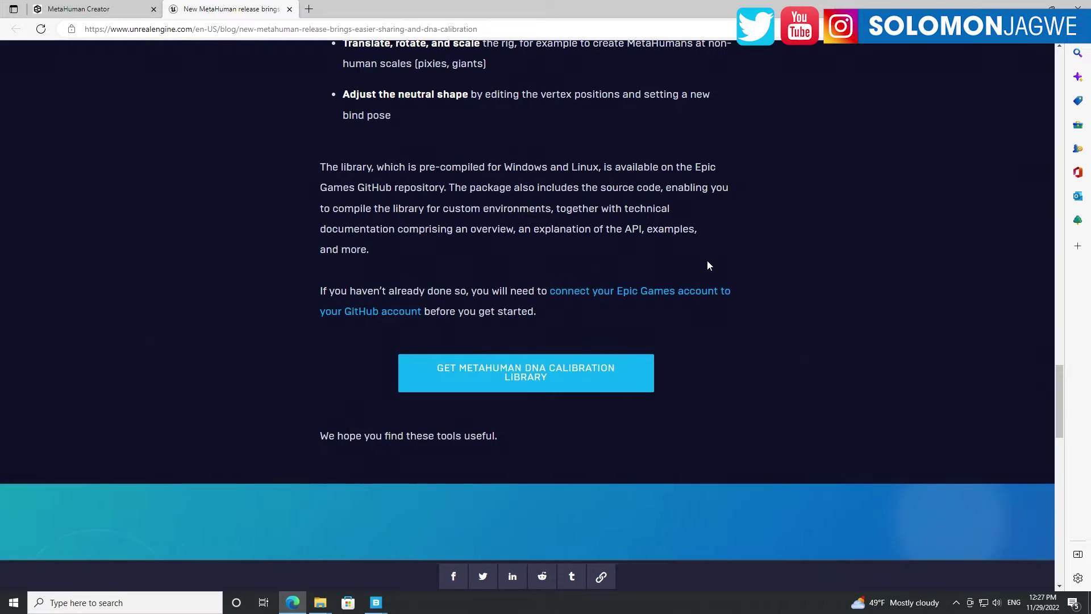
{"action": "scroll", "coordinate": [707, 266], "scroll_direction": "up", "scroll_amount": 7}
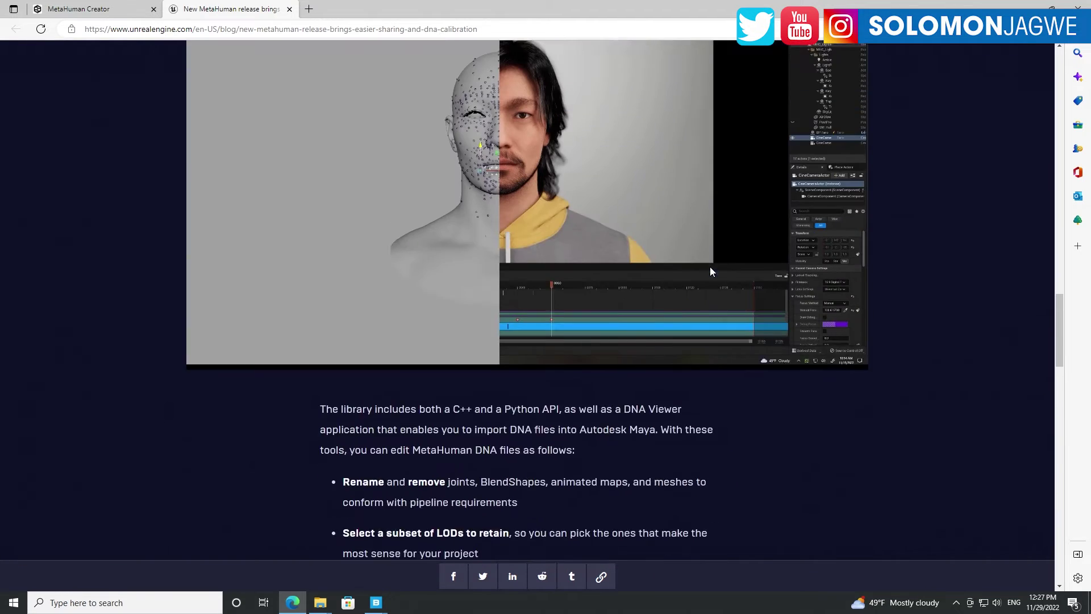
{"action": "scroll", "coordinate": [710, 271], "scroll_direction": "up", "scroll_amount": 2}
{"action": "scroll", "coordinate": [637, 284], "scroll_direction": "up", "scroll_amount": 1}
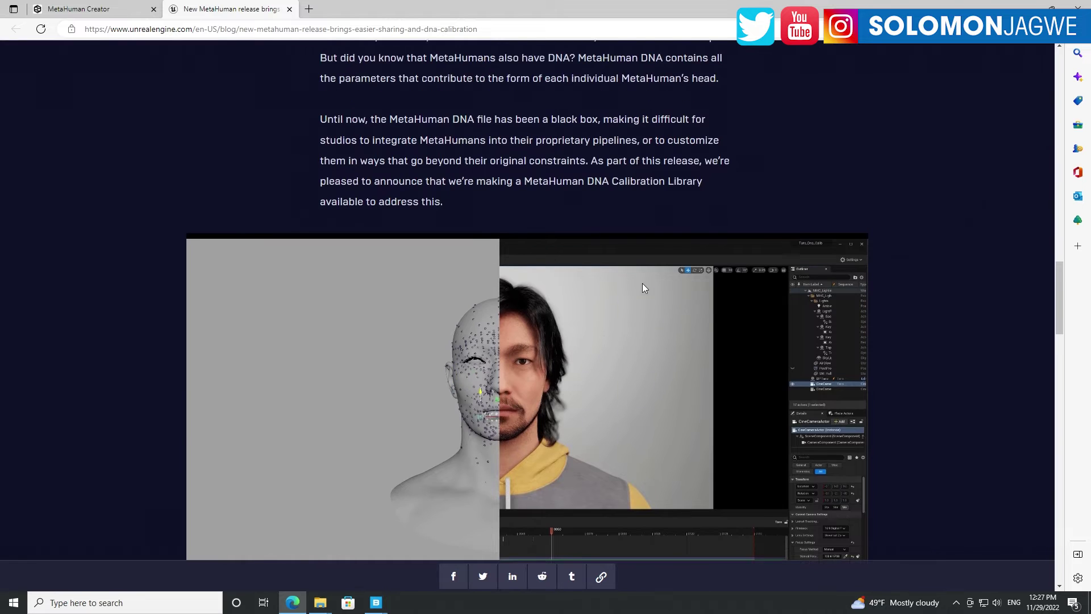
{"action": "scroll", "coordinate": [643, 287], "scroll_direction": "up", "scroll_amount": 18}
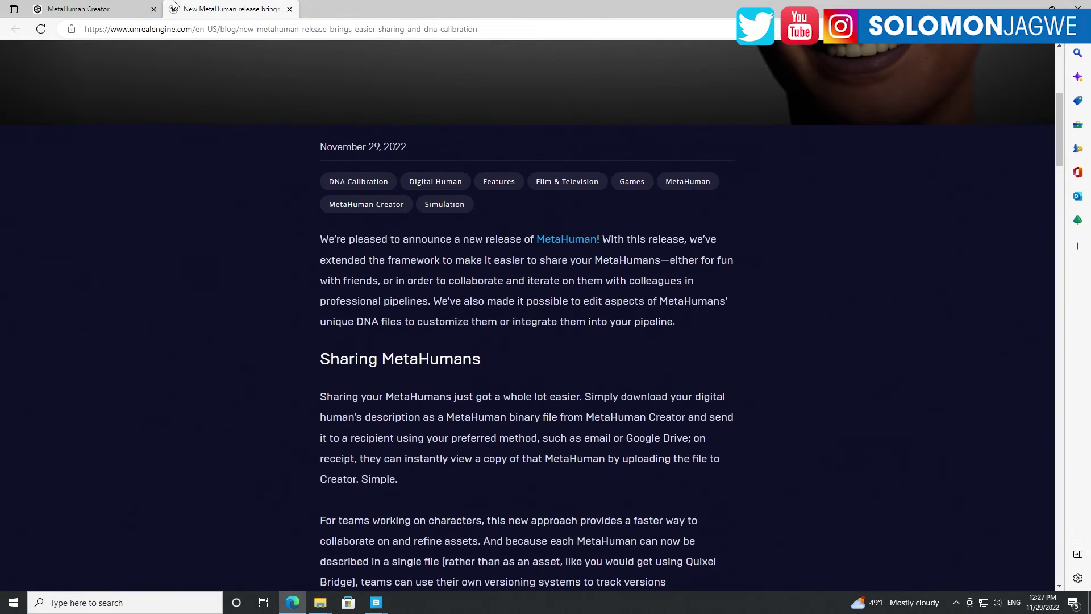
Return to MetaHuman Creator and load SoloME_V3 from My MetaHumans
{"action": "left_click", "coordinate": [89, 15]}
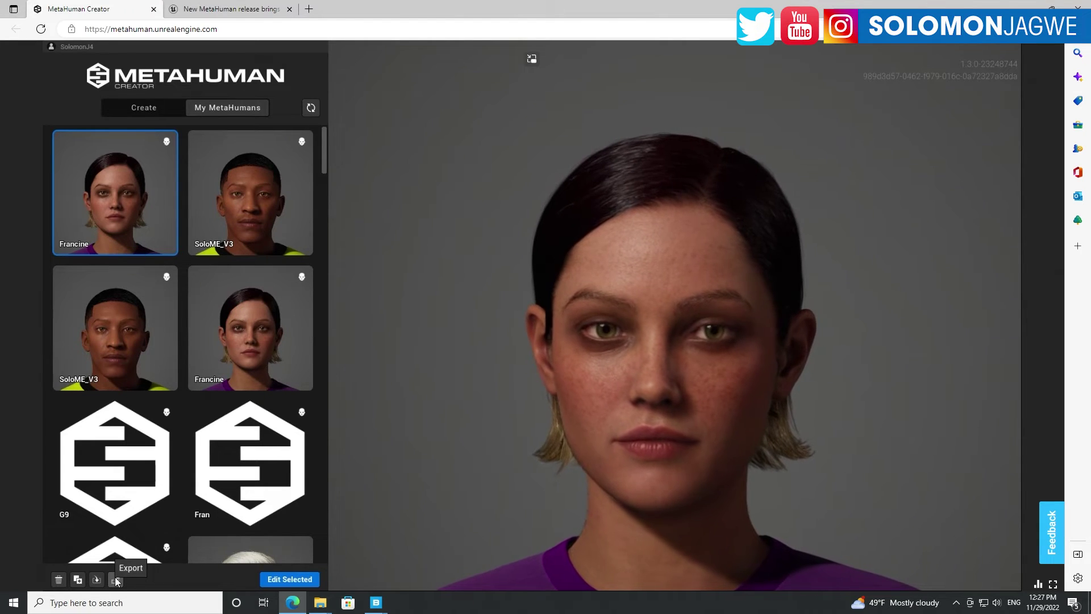
{"action": "left_click", "coordinate": [262, 181]}
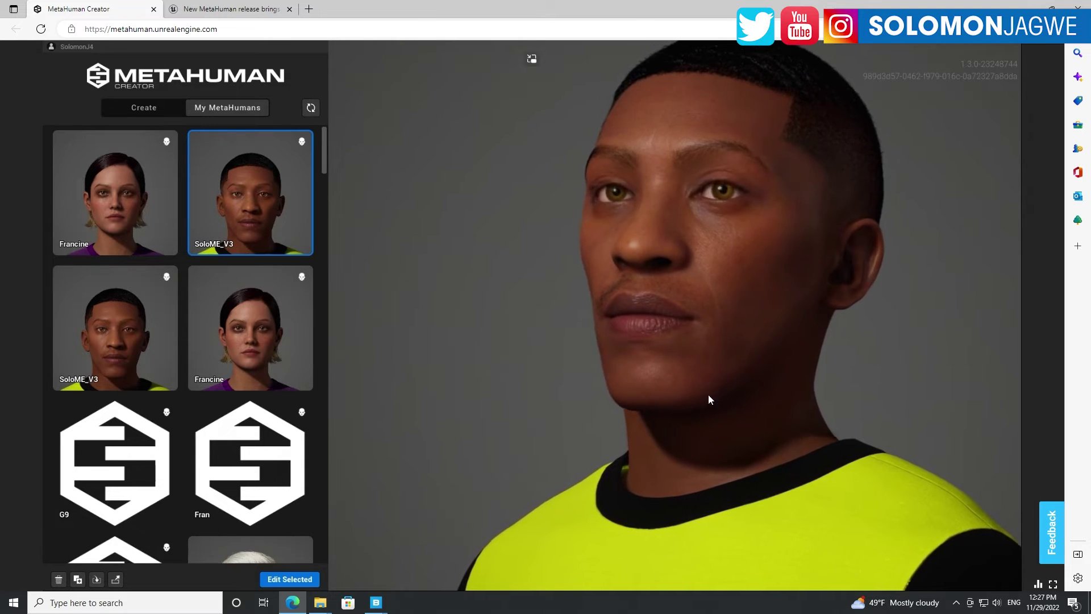
Cancel an unwanted import, then export SoloME_V3 as SoloME_V3.mhb to Downloads
{"action": "left_click", "coordinate": [96, 579]}
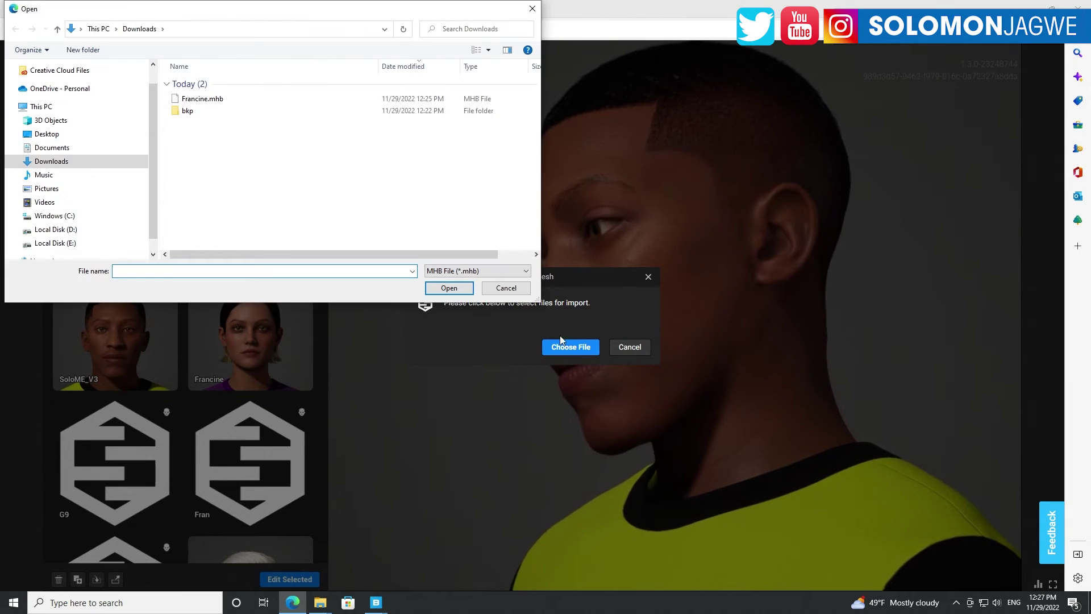
{"action": "left_click", "coordinate": [494, 291]}
{"action": "left_click", "coordinate": [628, 347]}
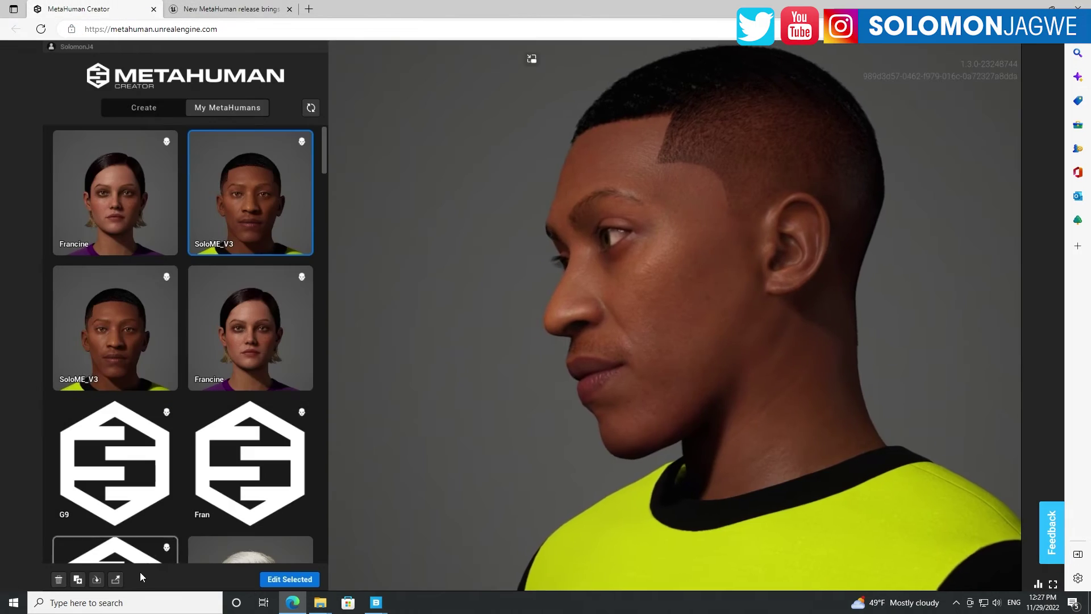
{"action": "left_click", "coordinate": [117, 577]}
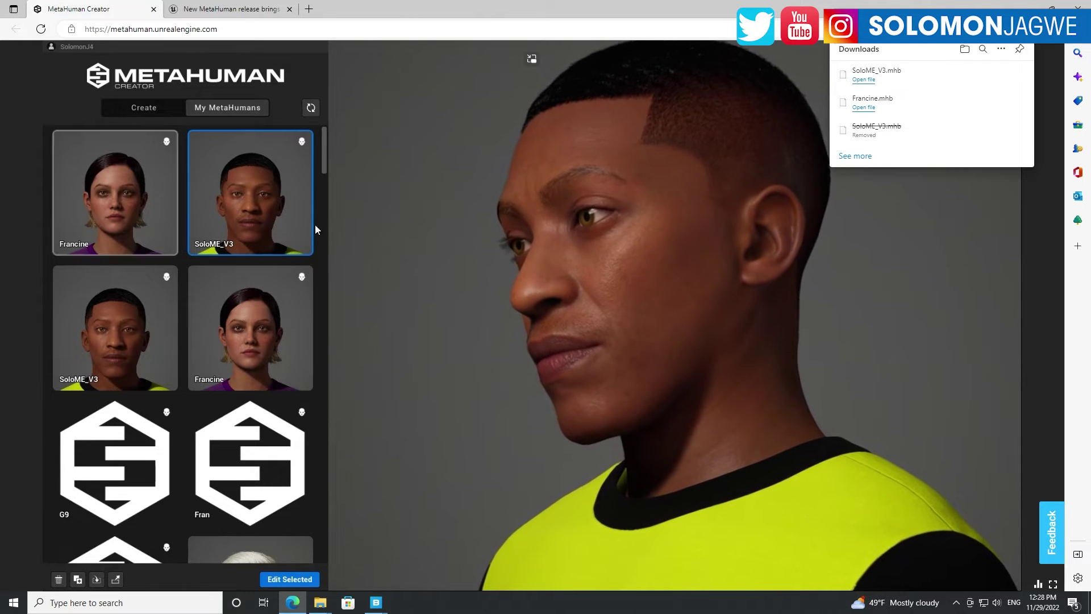
{"action": "left_click", "coordinate": [491, 336]}
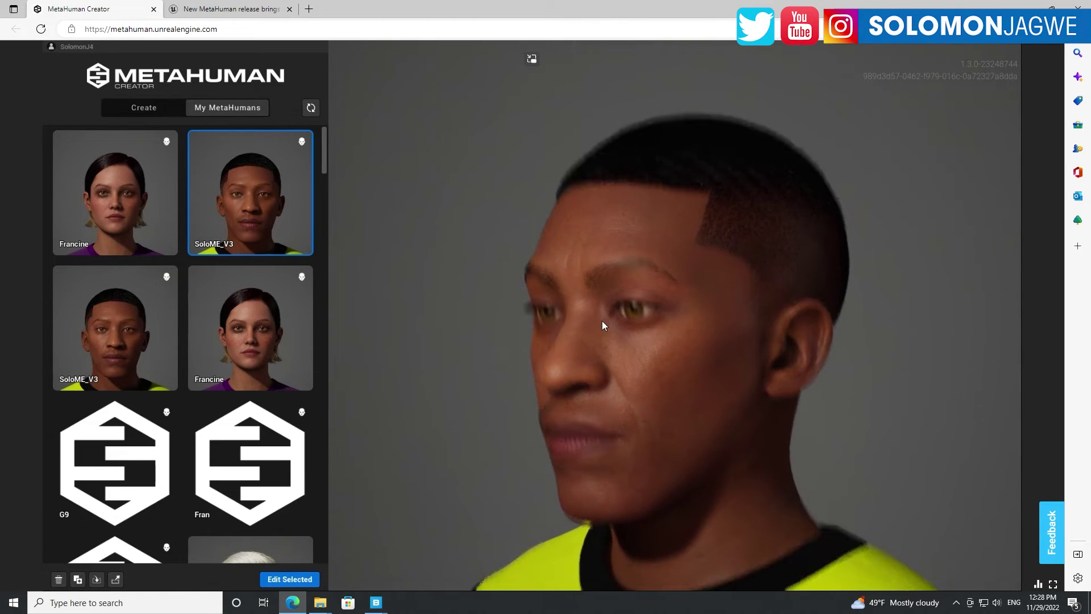
Look over the top of the MetaHuman release article, then return to MetaHuman Creator
{"action": "left_click", "coordinate": [221, 9]}
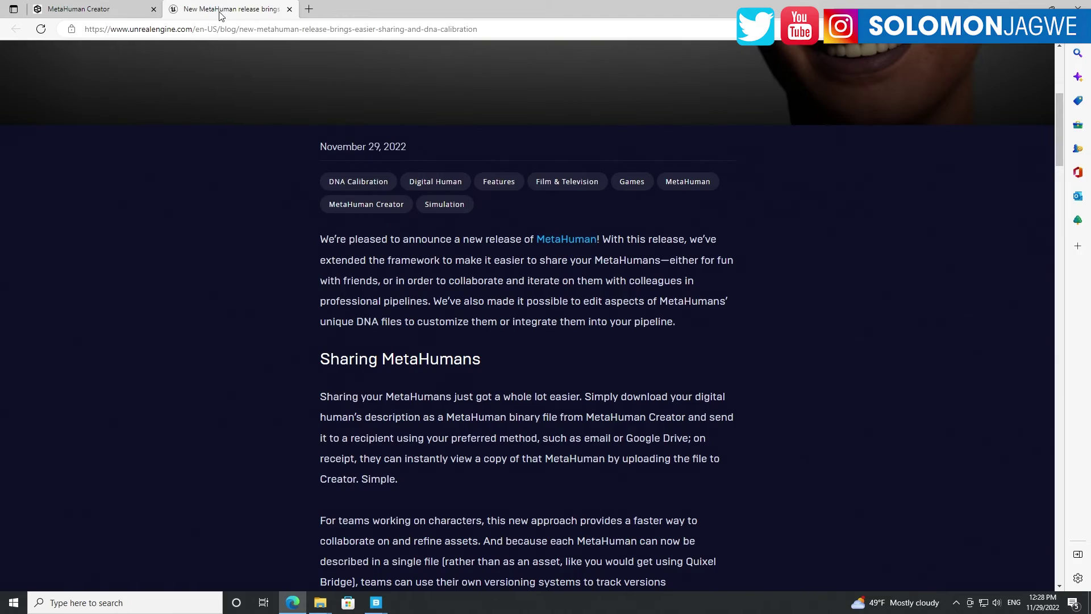
{"action": "scroll", "coordinate": [359, 267], "scroll_direction": "up", "scroll_amount": 6}
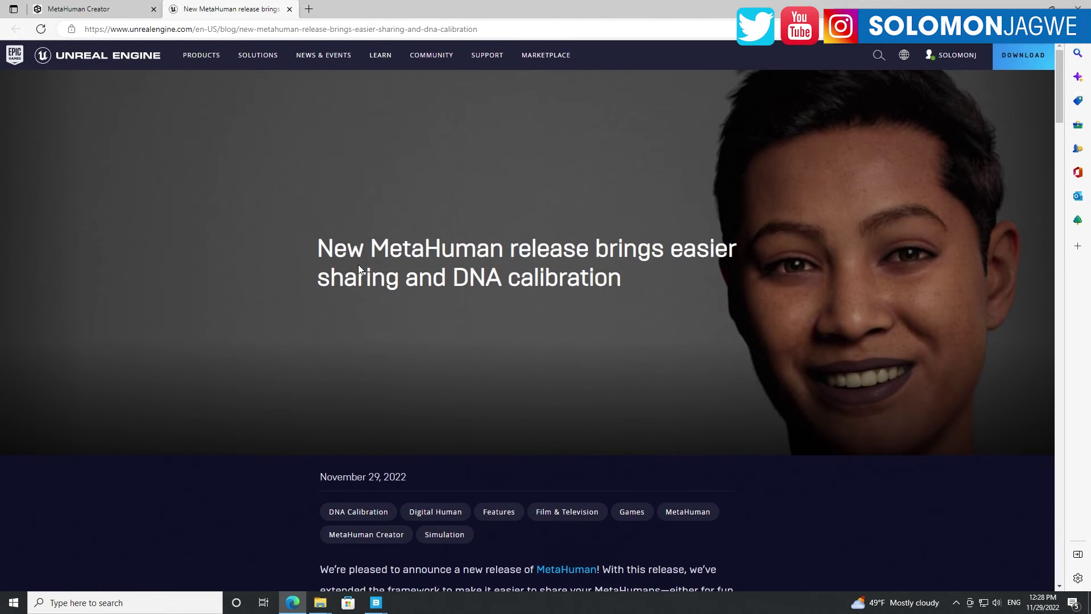
{"action": "left_click", "coordinate": [80, 10]}
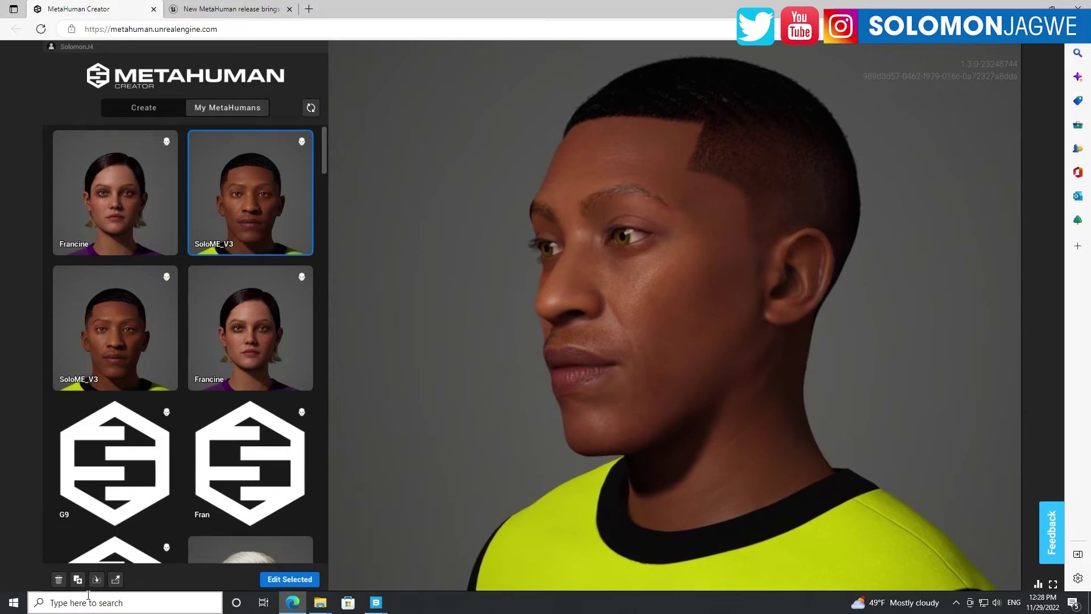
{"action": "mouse_move", "coordinate": [320, 602]}
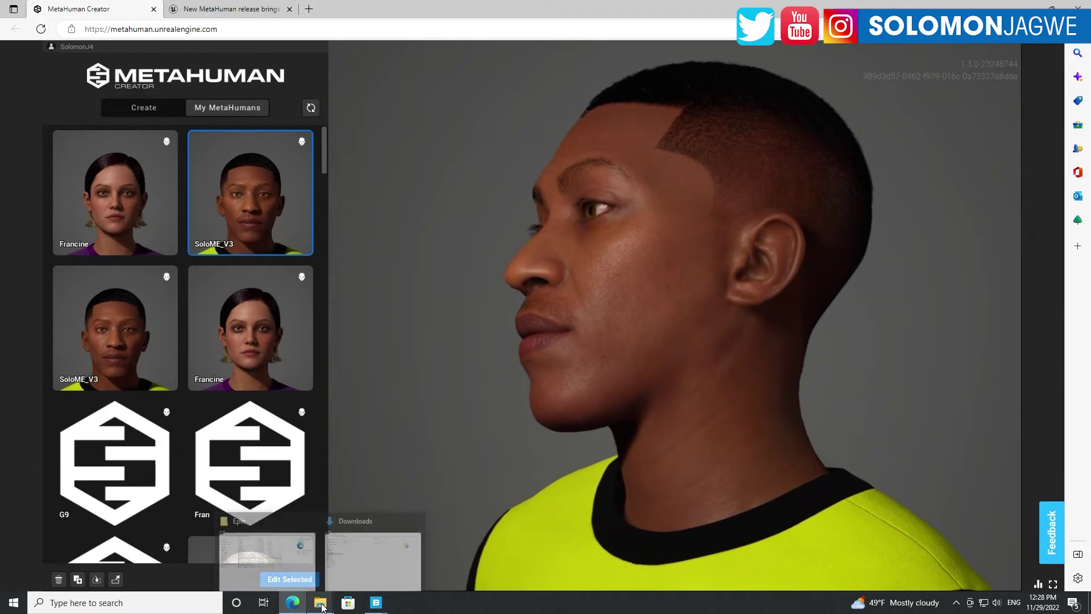
{"action": "left_click", "coordinate": [360, 530]}
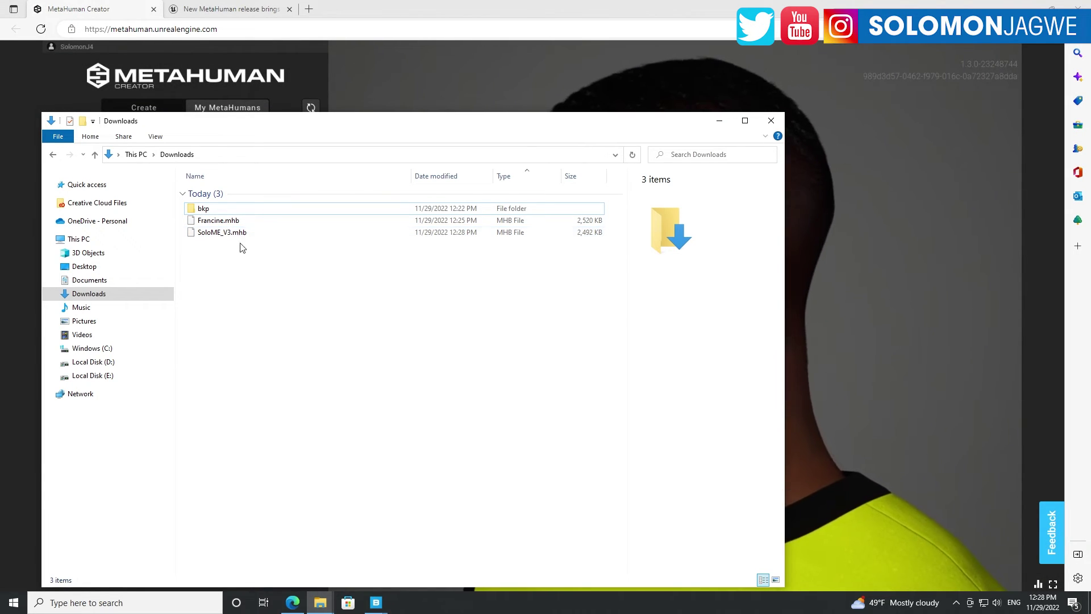
{"action": "left_click", "coordinate": [727, 127]}
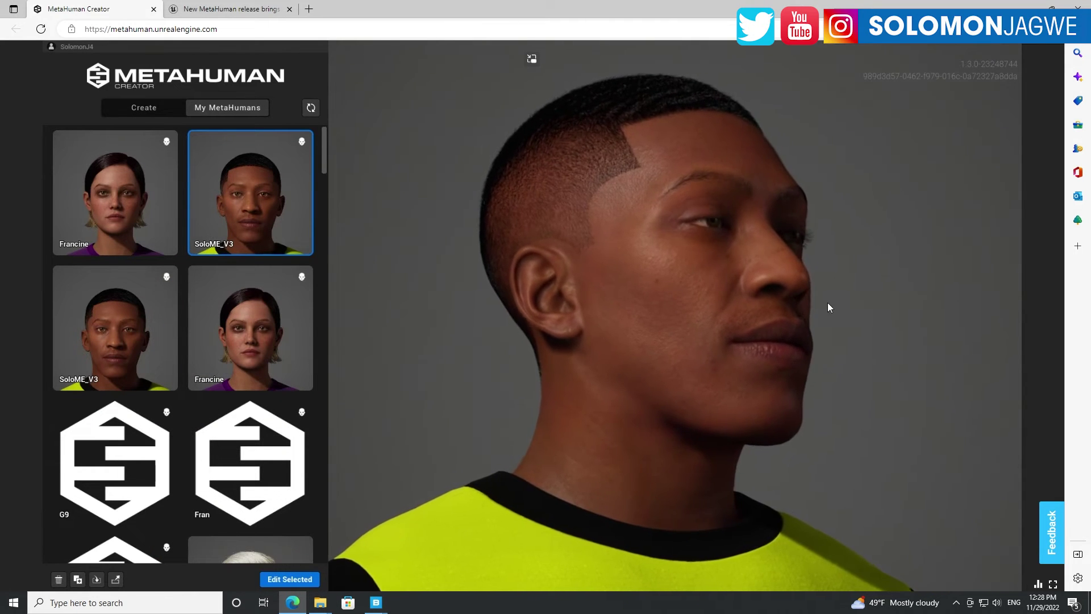
Orbit SoloME_V3 to front and right-profile views, then load Francine into the viewport
{"action": "left_click_drag", "start_coordinate": [827, 303], "coordinate": [622, 304]}
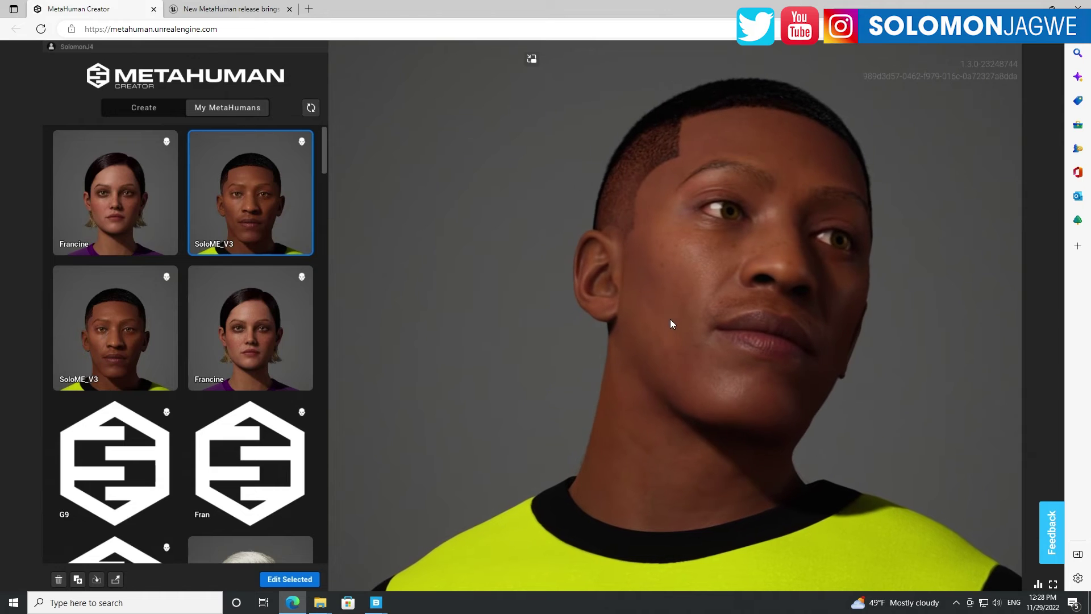
{"action": "mouse_move", "coordinate": [670, 319]}
{"action": "left_mouse_down"}
{"action": "mouse_move", "coordinate": [538, 340]}
{"action": "mouse_move", "coordinate": [827, 326]}
{"action": "mouse_move", "coordinate": [687, 326]}
{"action": "mouse_move", "coordinate": [703, 306]}
{"action": "mouse_move", "coordinate": [628, 306]}
{"action": "mouse_move", "coordinate": [757, 336]}
{"action": "mouse_move", "coordinate": [672, 340]}
{"action": "left_mouse_up"}
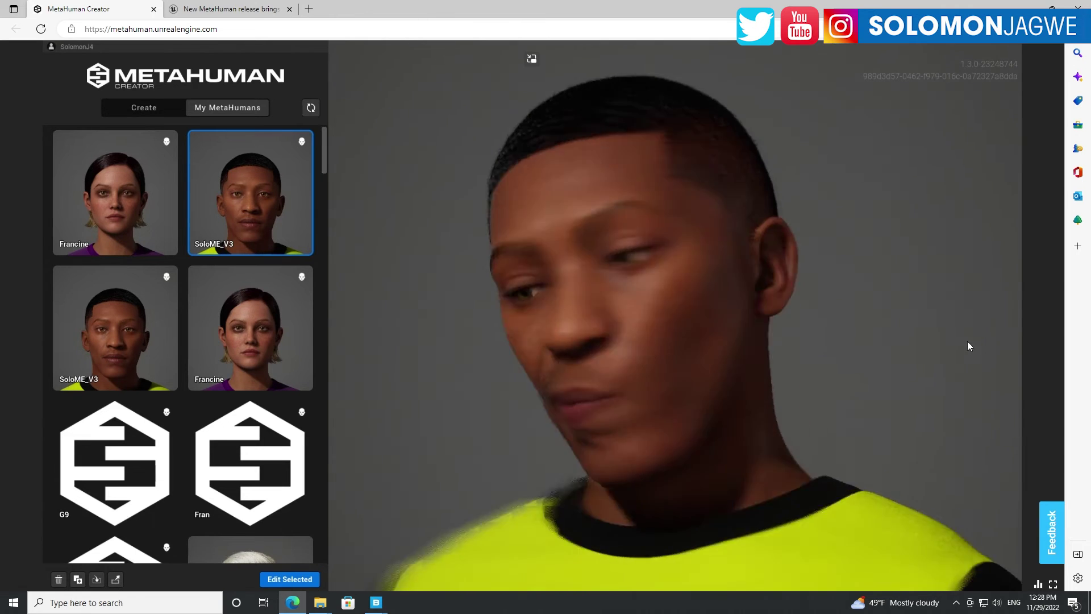
{"action": "left_click_drag", "start_coordinate": [573, 319], "coordinate": [612, 322]}
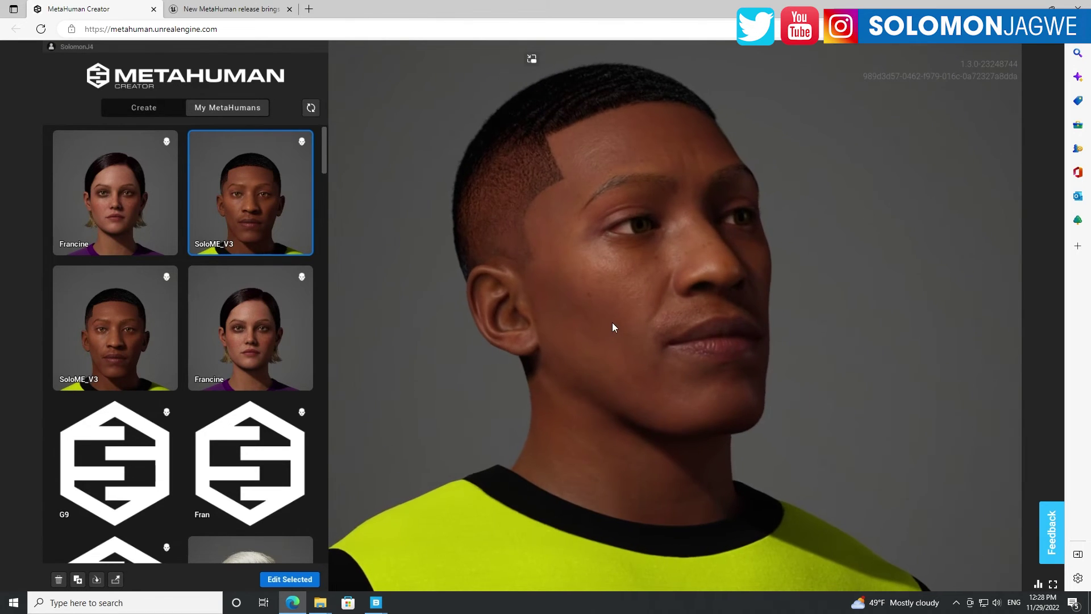
{"action": "left_click", "coordinate": [98, 226]}
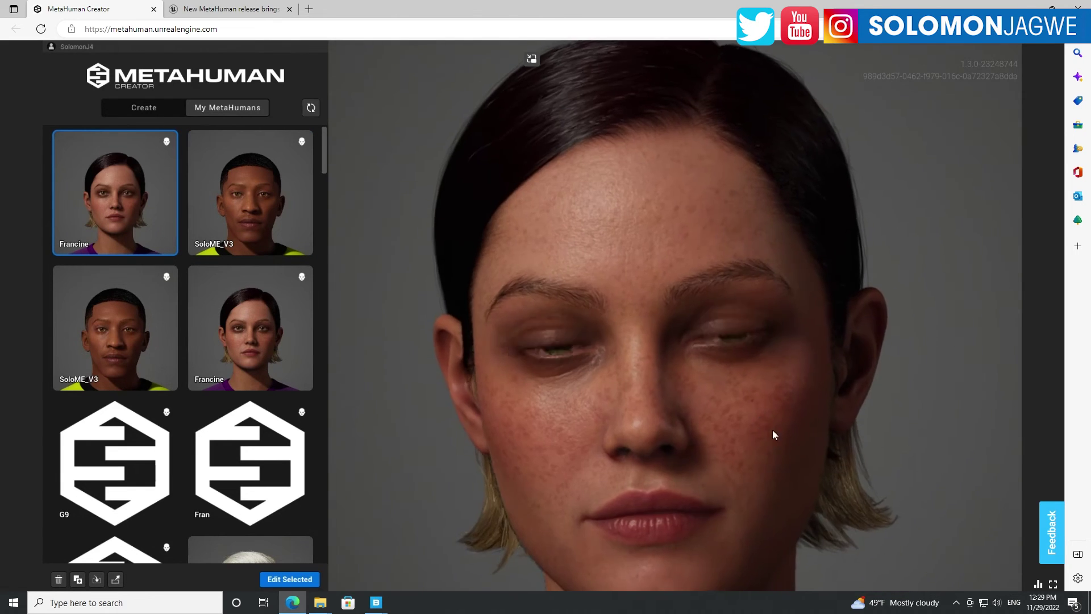
Zoom in on Francine's face, orbit to a left profile, and go full screen
{"action": "scroll", "coordinate": [755, 314], "scroll_direction": "up", "scroll_amount": 3}
{"action": "left_click_drag", "start_coordinate": [777, 318], "coordinate": [856, 315]}
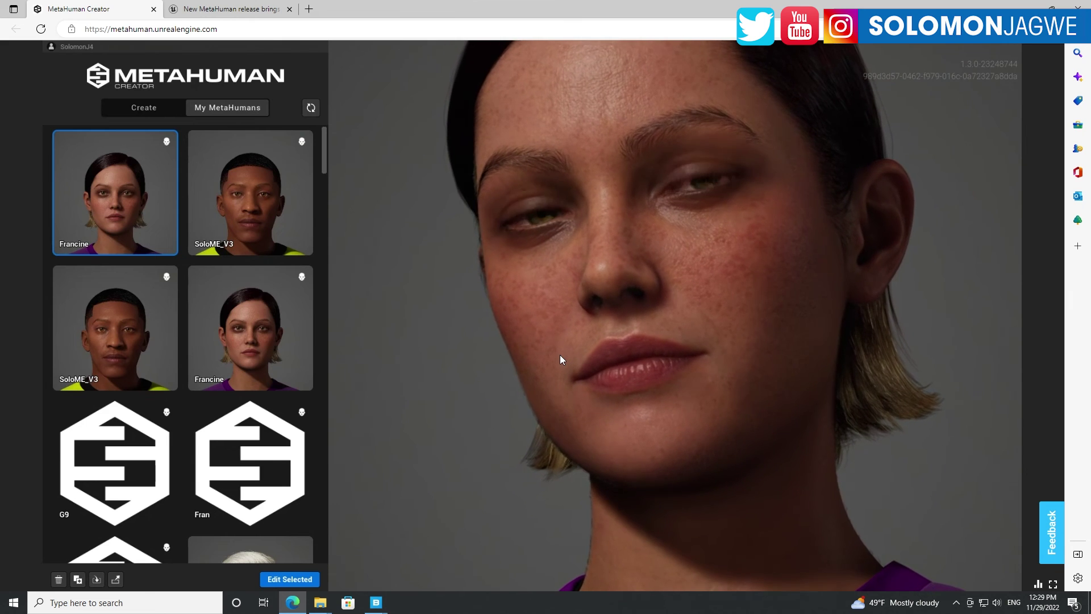
{"action": "left_click", "coordinate": [1052, 585]}
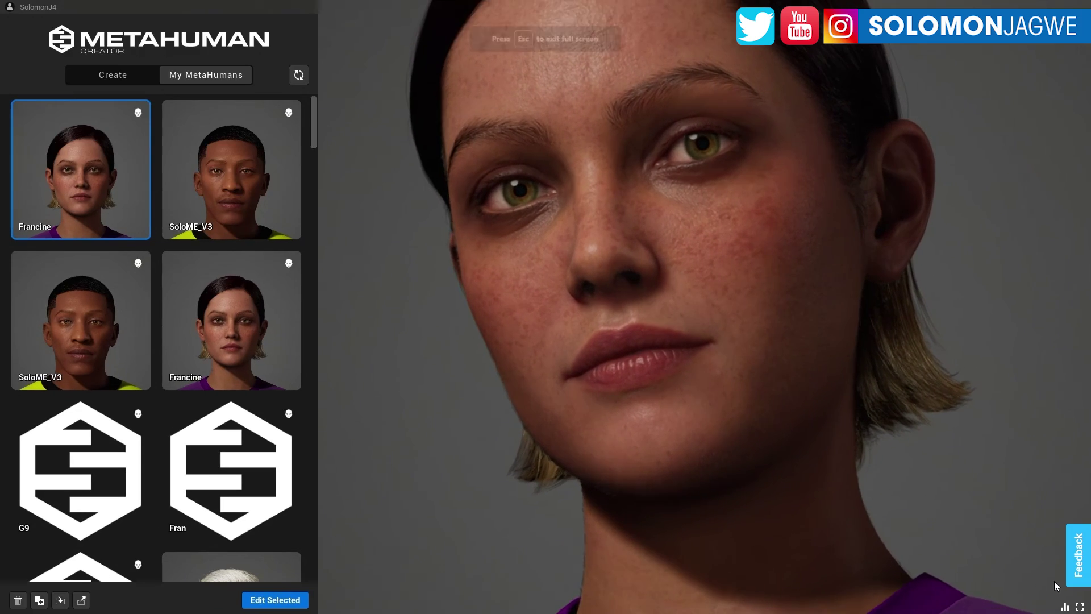